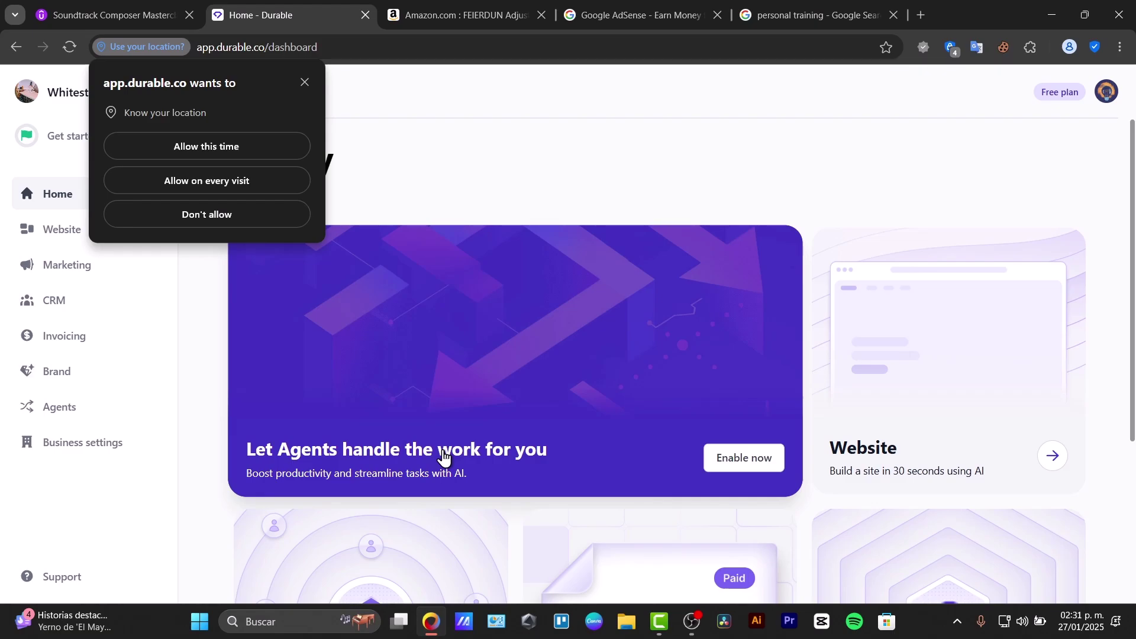
View the Agents options, allow location access this time, and go to the Website dashboard
left_click(767, 455)
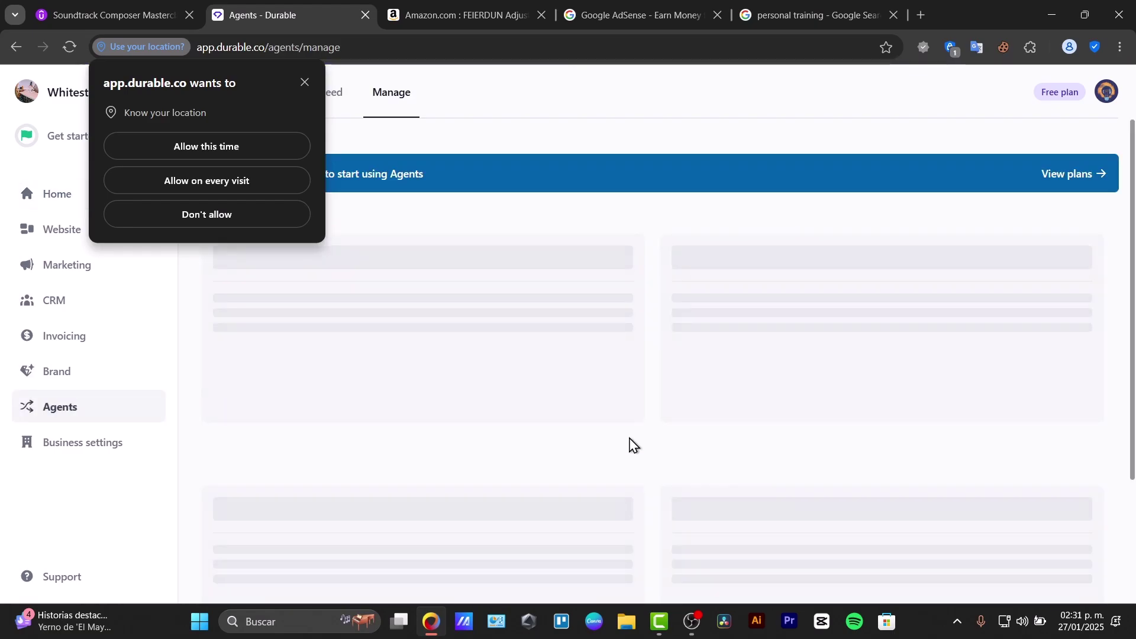
left_click(245, 142)
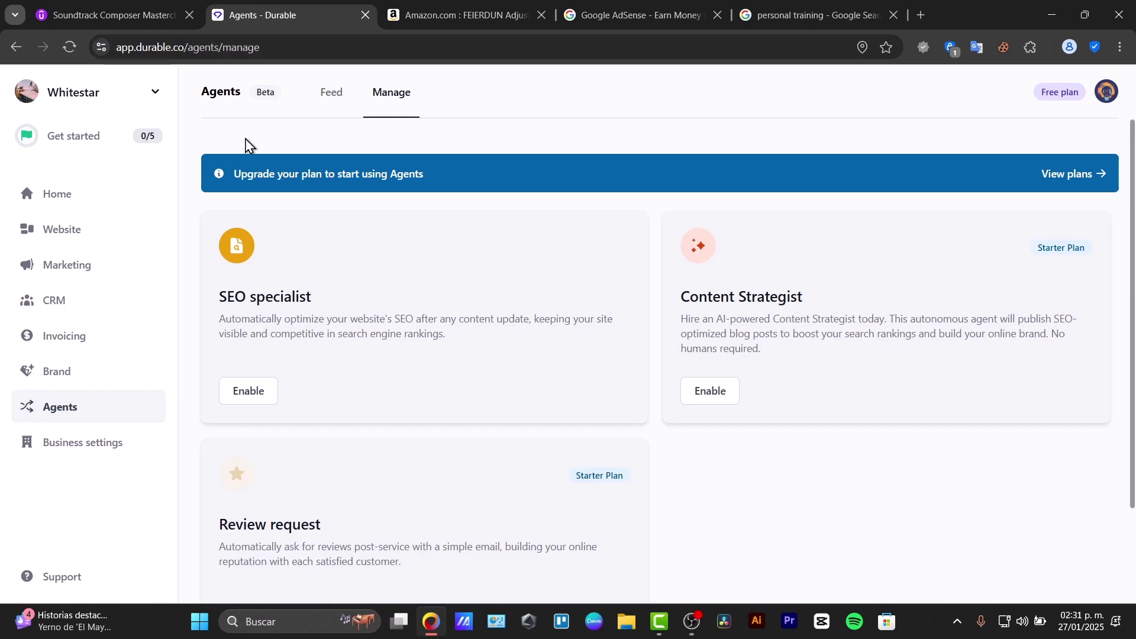
left_click(119, 227)
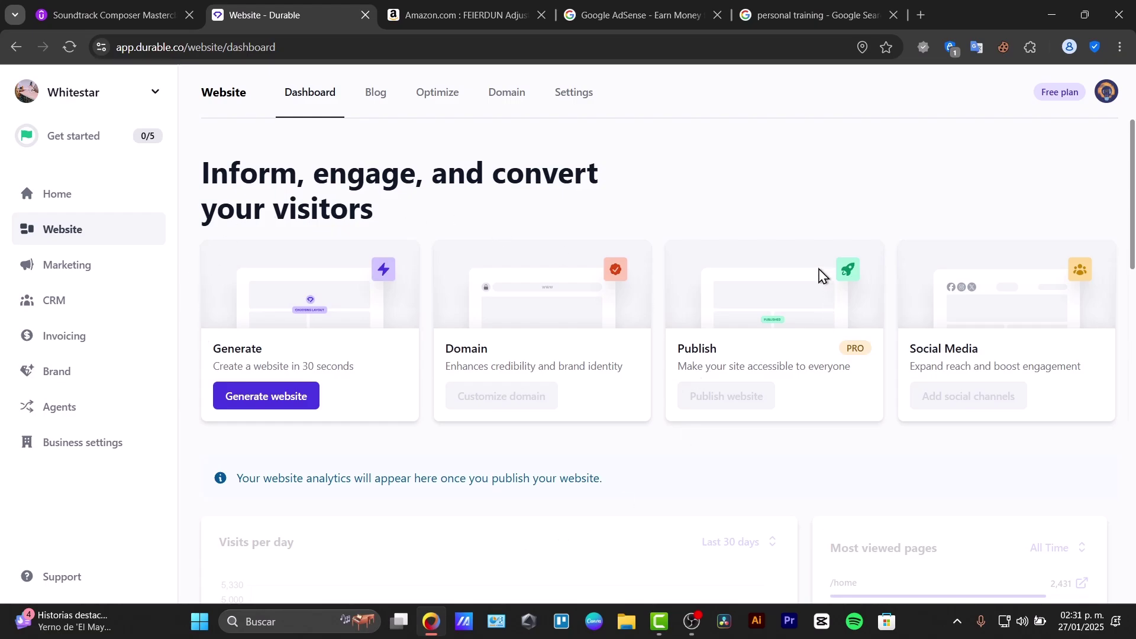
Start AI generation of the Whitestar website and let it run to 89%
left_click(293, 399)
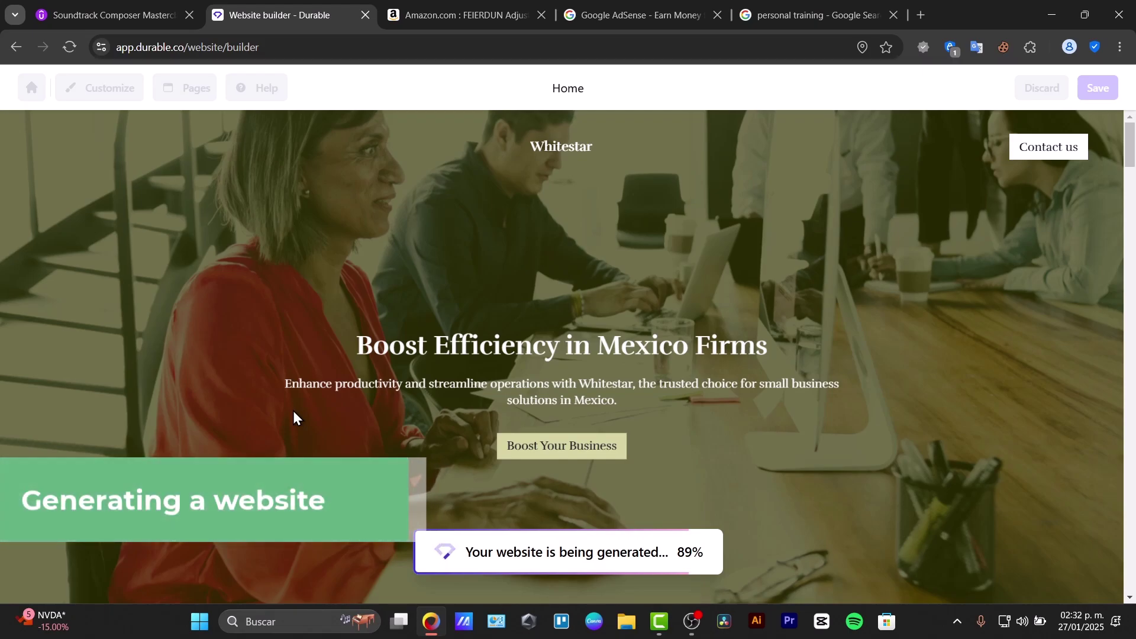
Select the hero banner, then the Services section, for editing
left_click(611, 444)
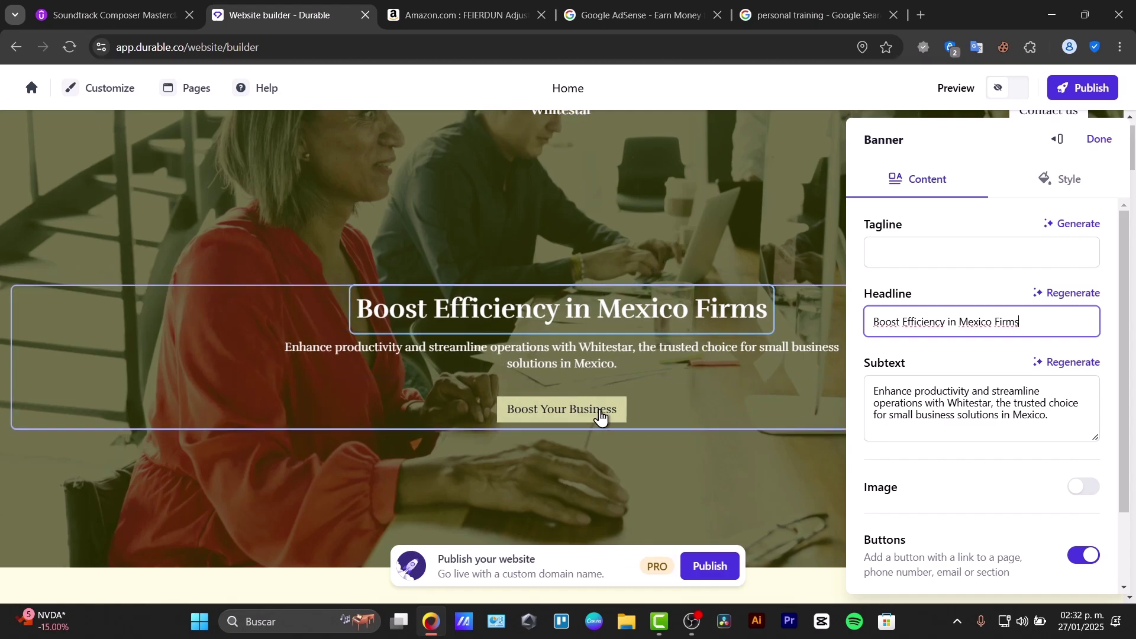
scroll(605, 419, "down", 5)
scroll(604, 419, "down", 5)
left_click(553, 373)
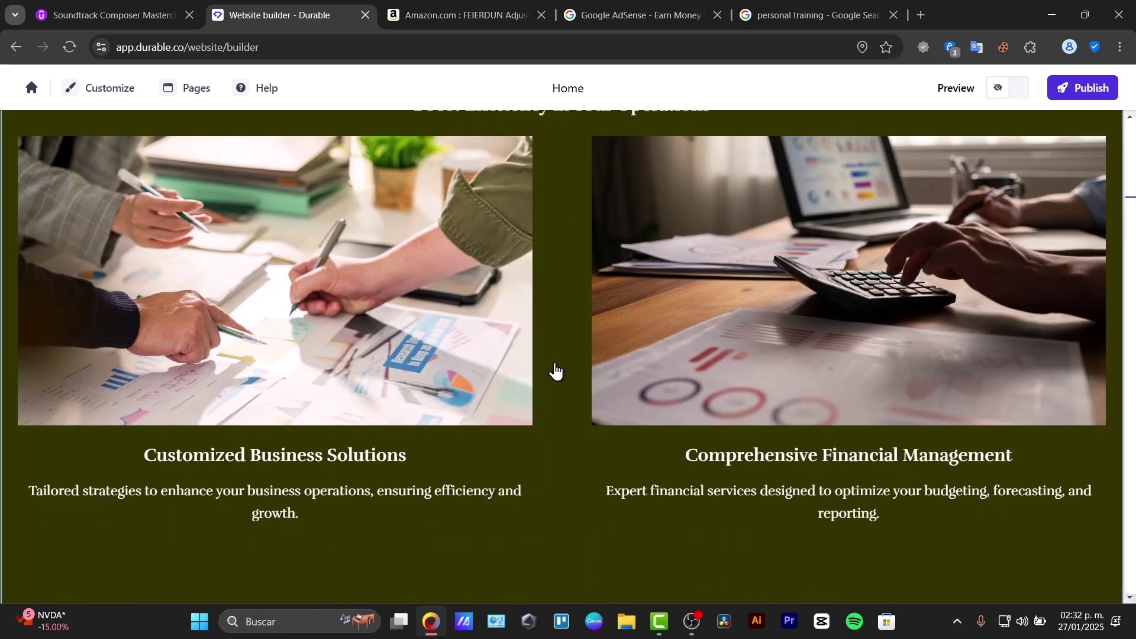
scroll(544, 368, "down", 8)
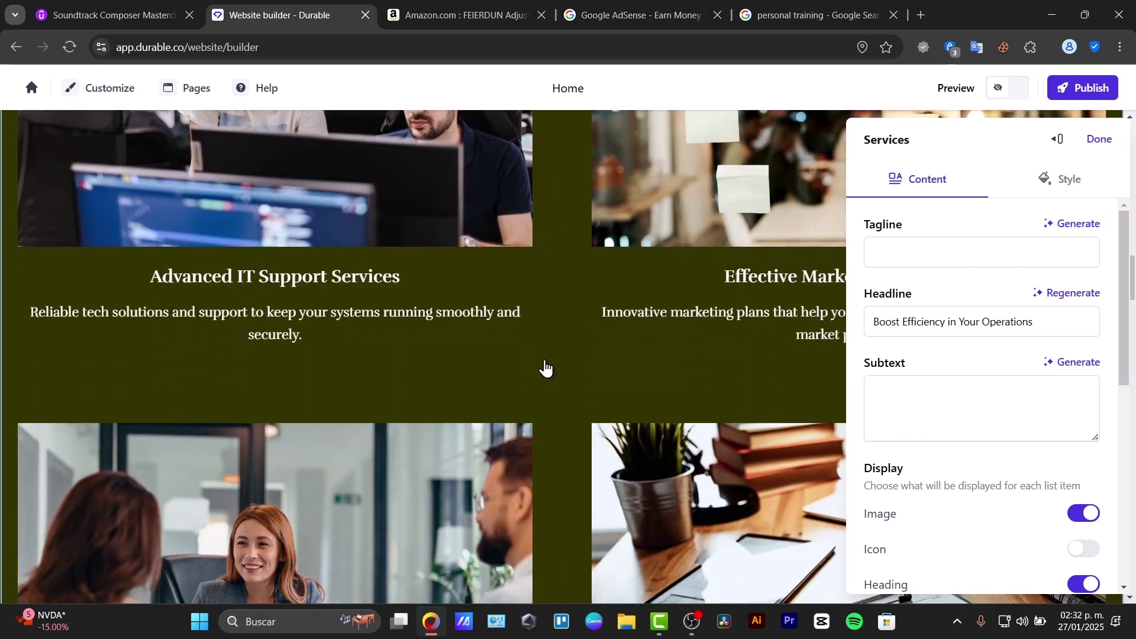
scroll(543, 367, "down", 5)
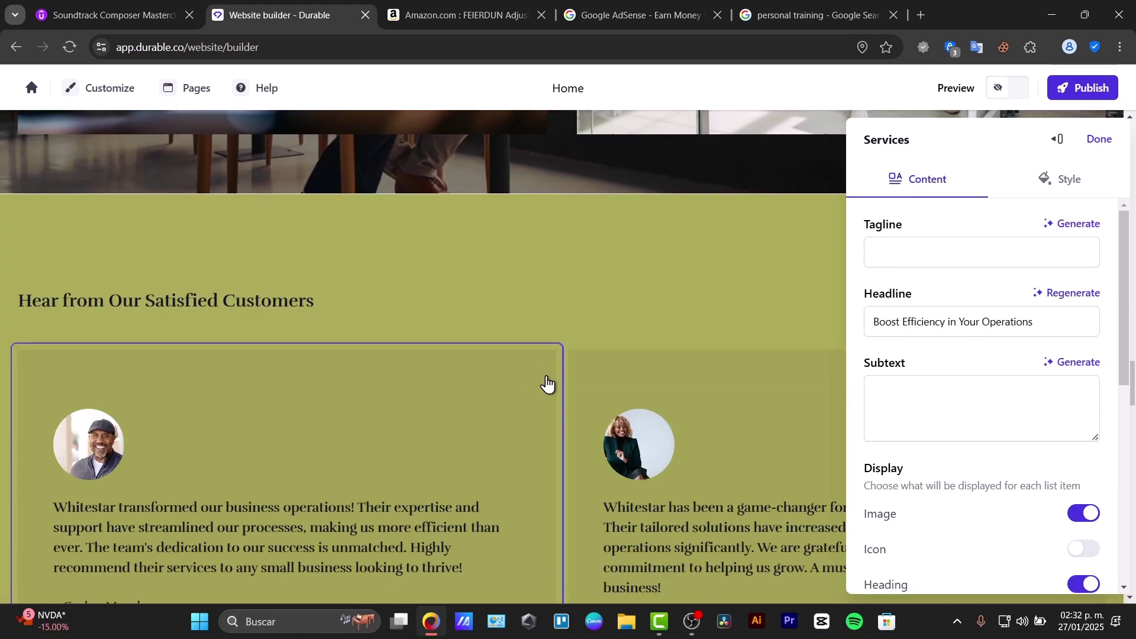
scroll(561, 419, "up", 15)
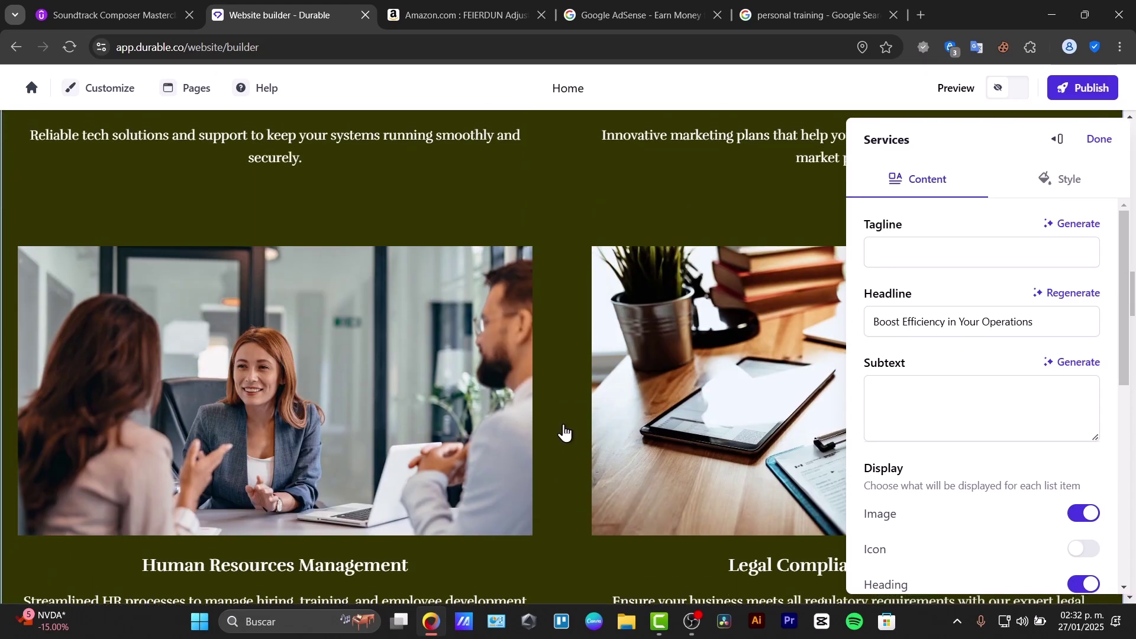
scroll(545, 414, "up", 8)
scroll(503, 397, "down", 3)
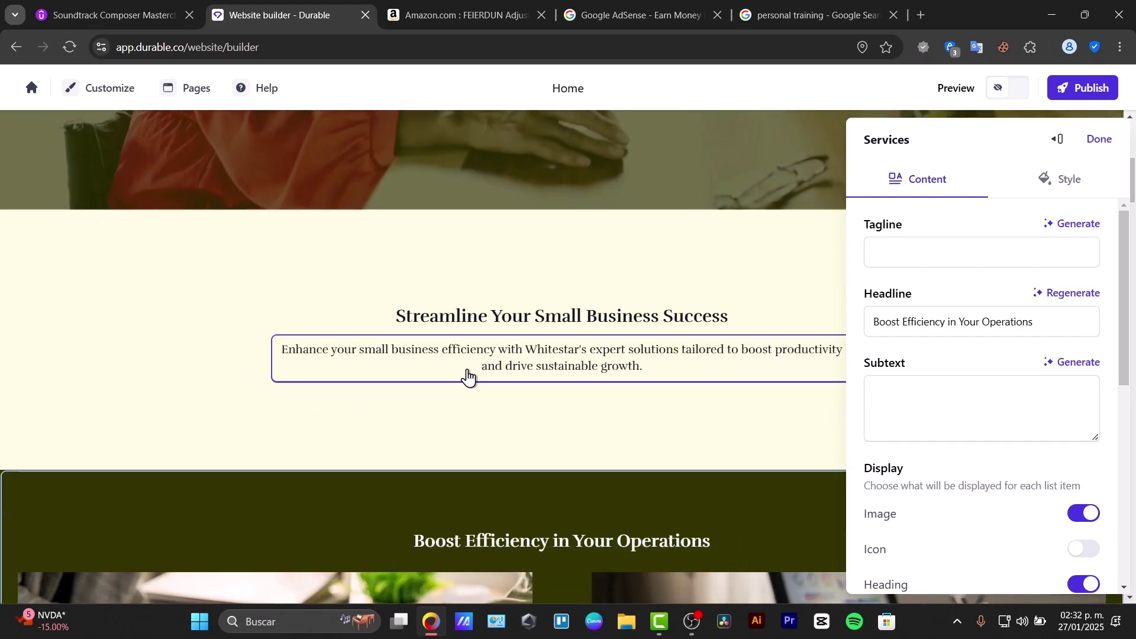
Show the Streamline section's custom colours: #FCFCE0 background and #AAAA55 accent
left_click(472, 419)
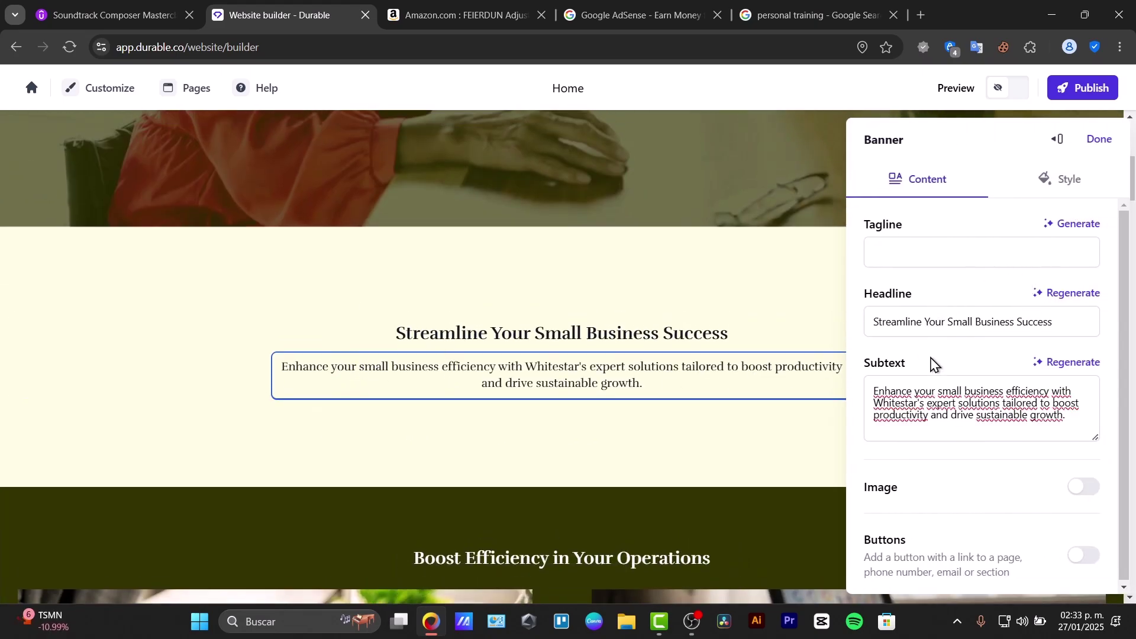
left_click(1053, 184)
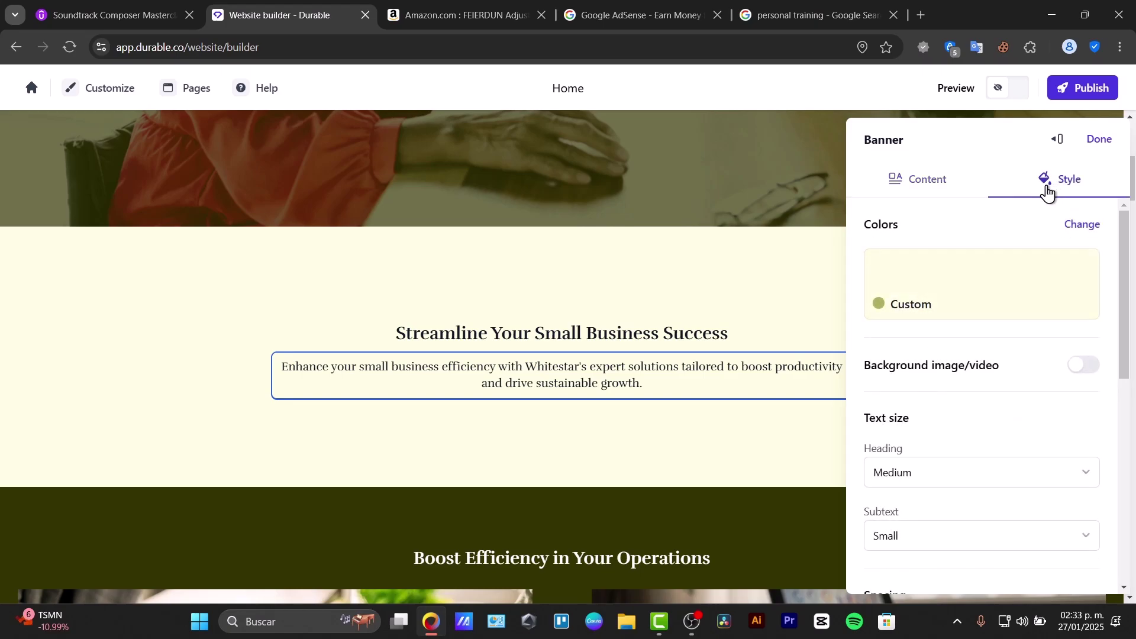
left_click(944, 320)
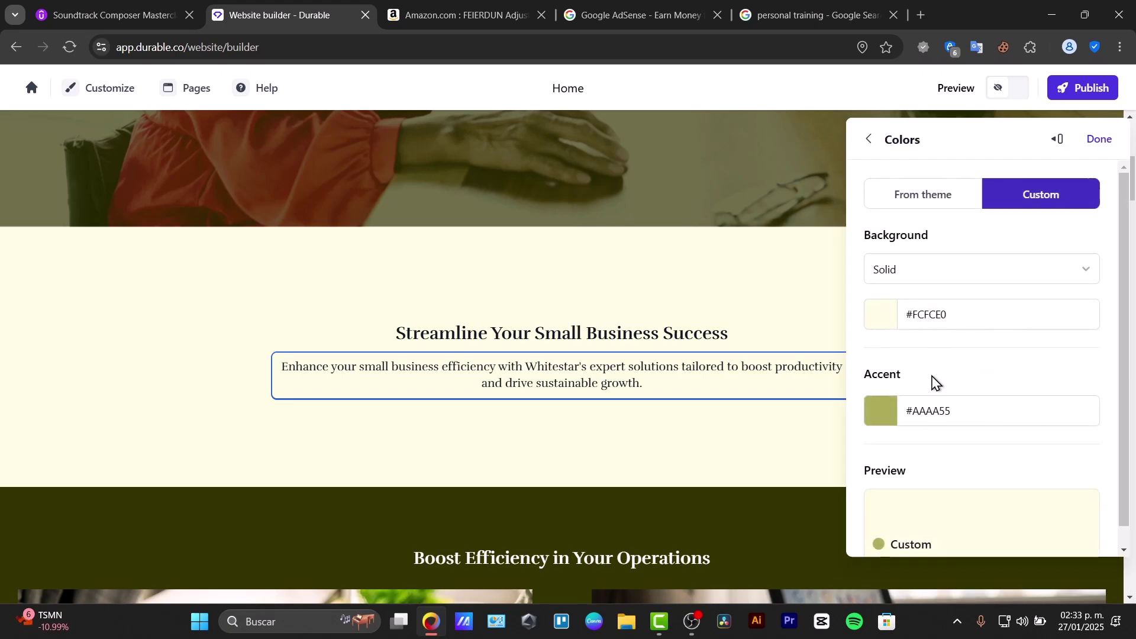
scroll(926, 391, "down", 1)
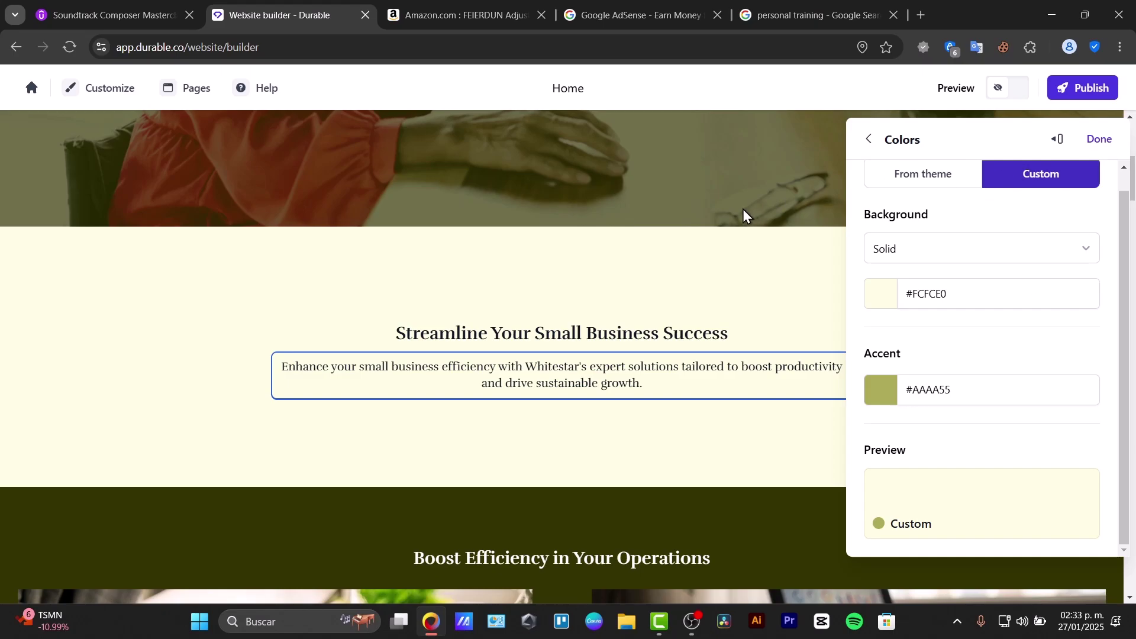
Leave the builder, try a new Marketing post, view the upgrade plans, then return Home
left_click(31, 88)
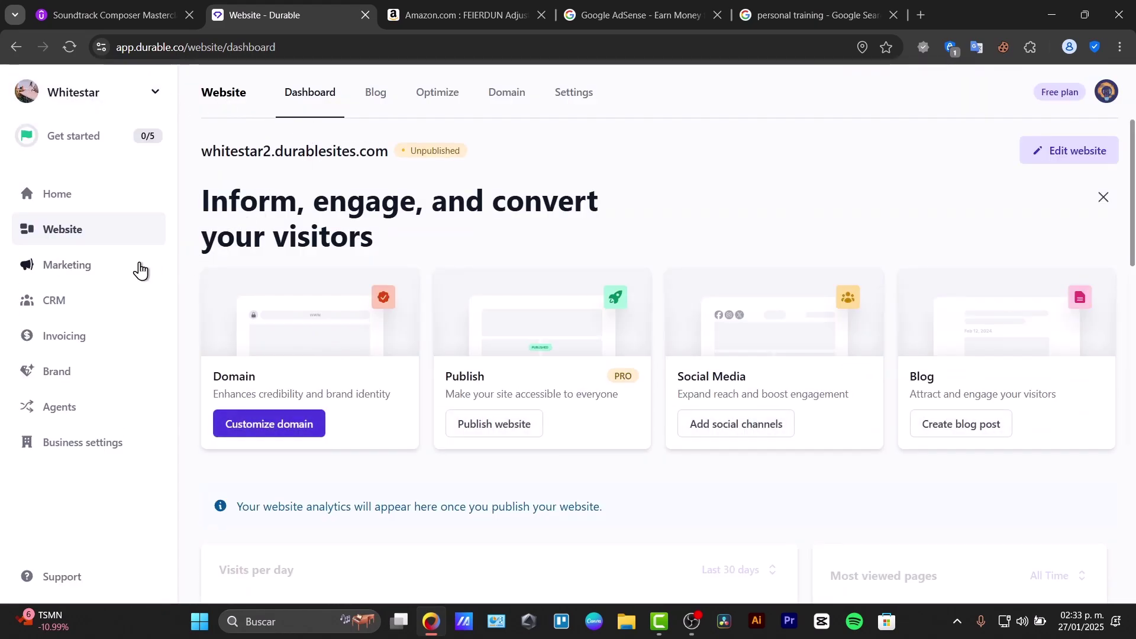
left_click(86, 271)
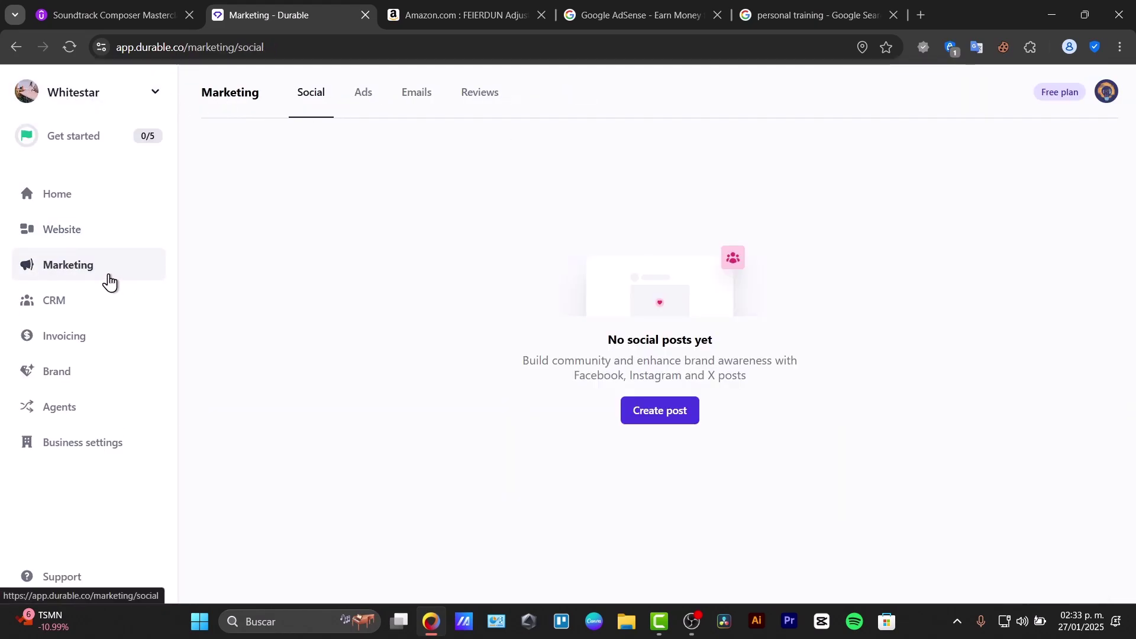
left_click(664, 415)
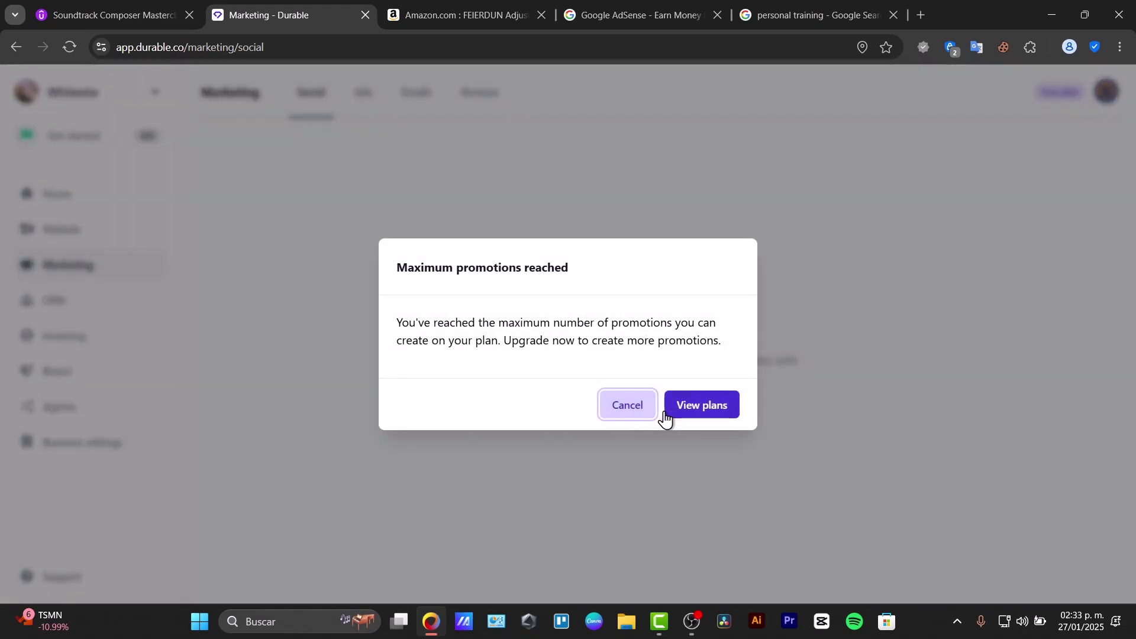
left_click(701, 408)
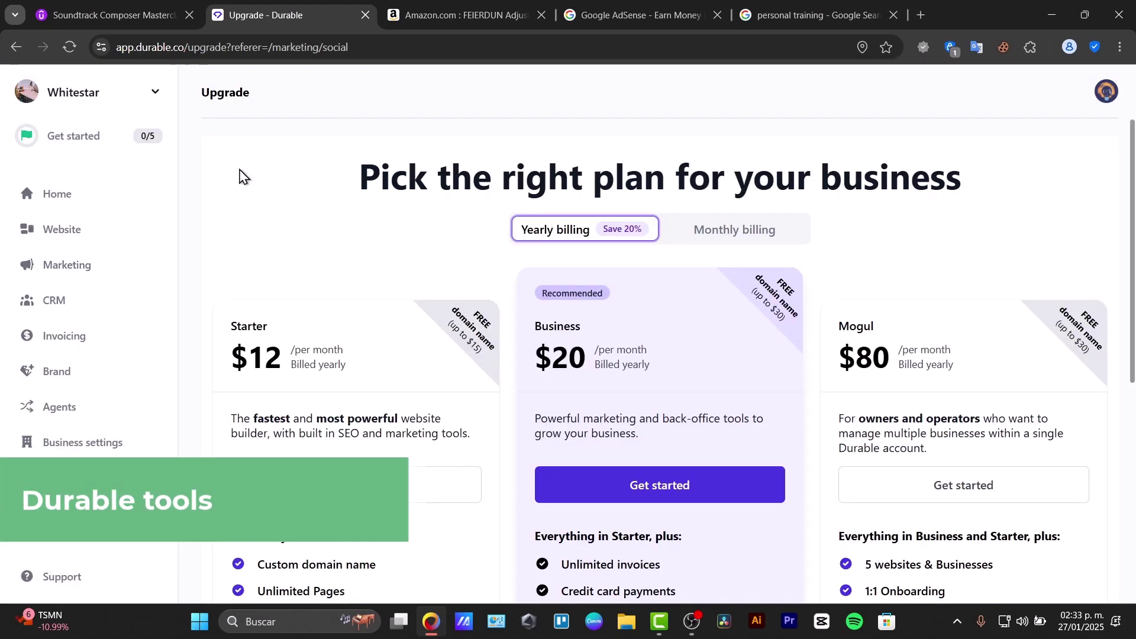
left_click(70, 273)
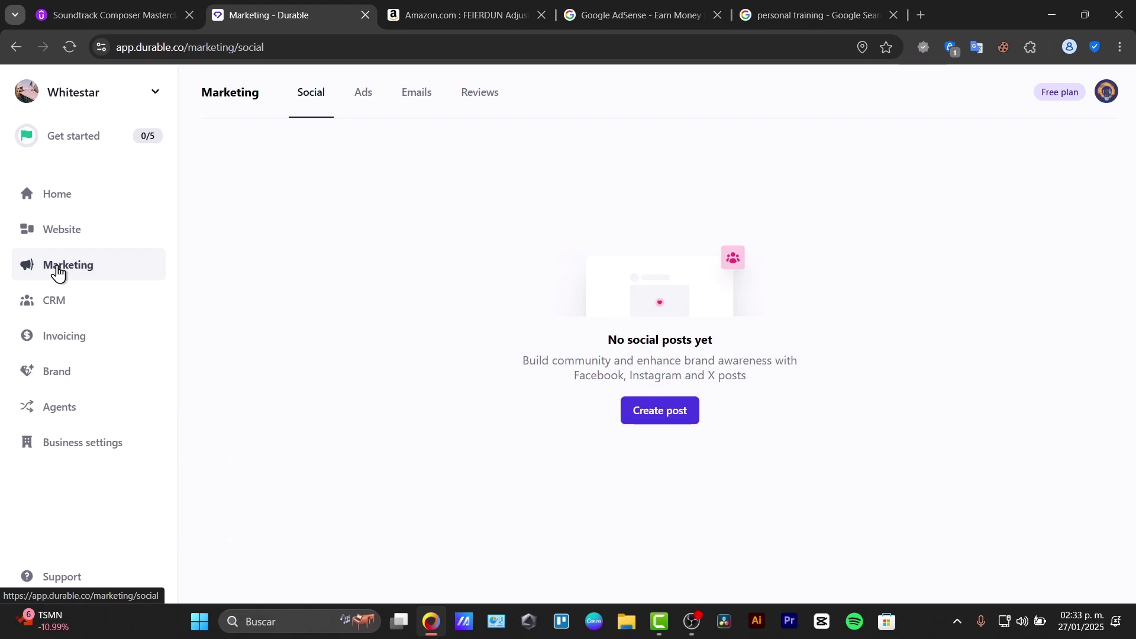
left_click(57, 211)
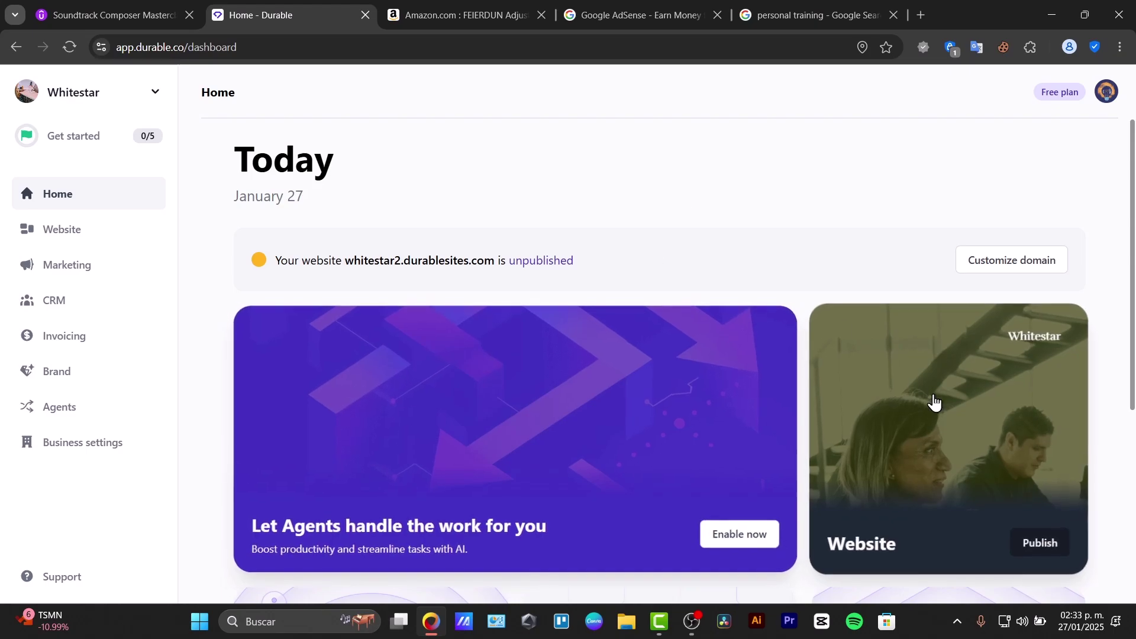
Switch the active business to Kings
scroll(1029, 443, "down", 1)
scroll(1030, 442, "down", 3)
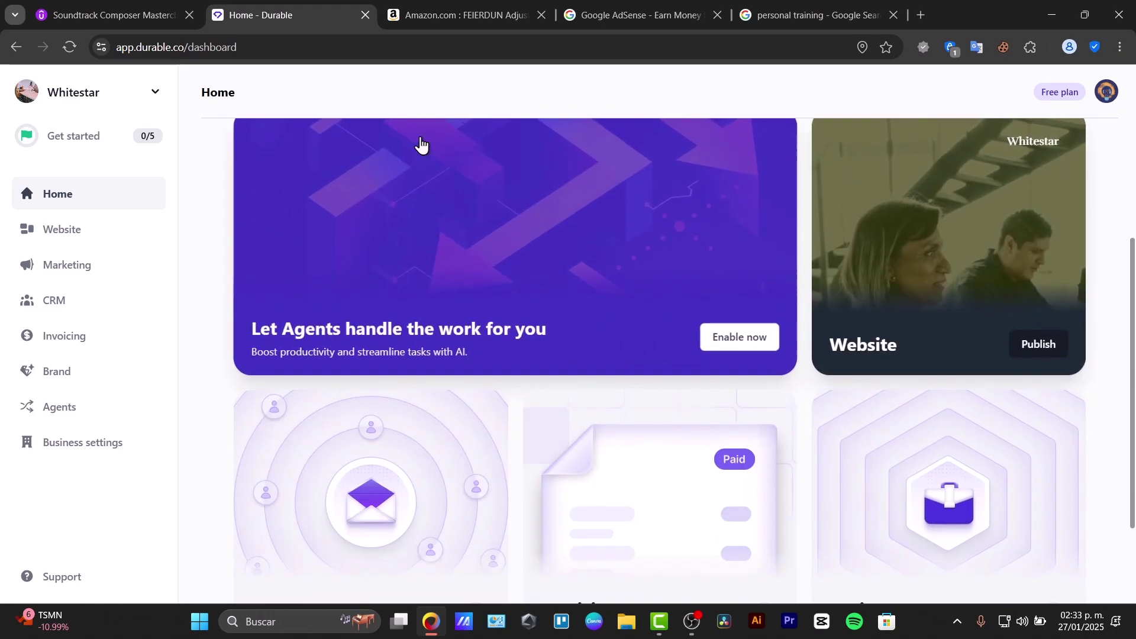
left_click(130, 90)
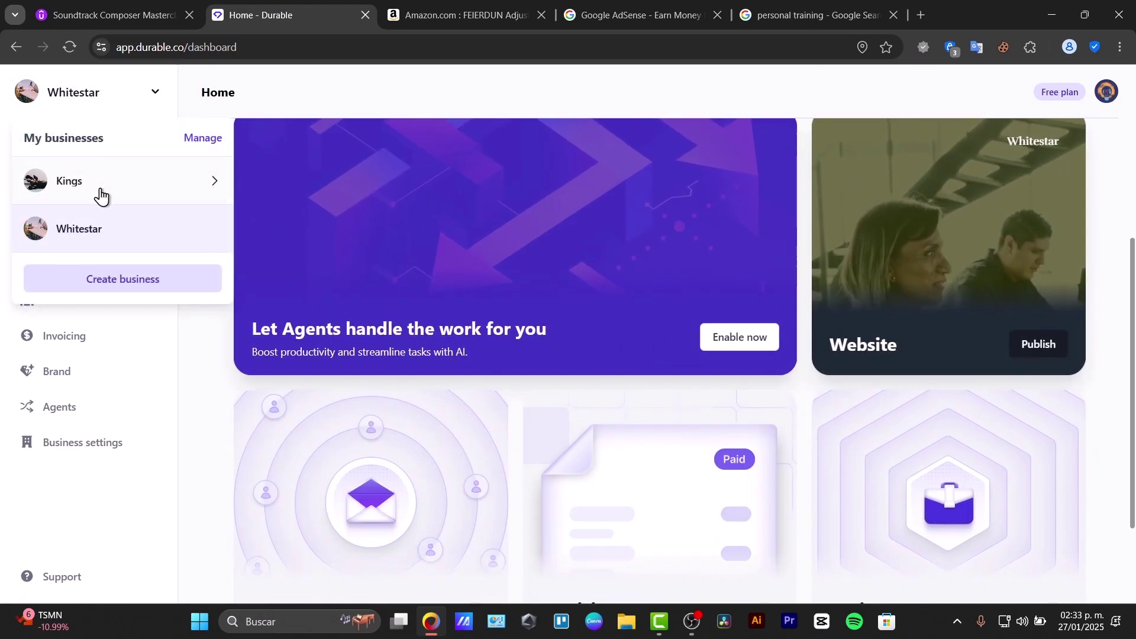
left_click(101, 189)
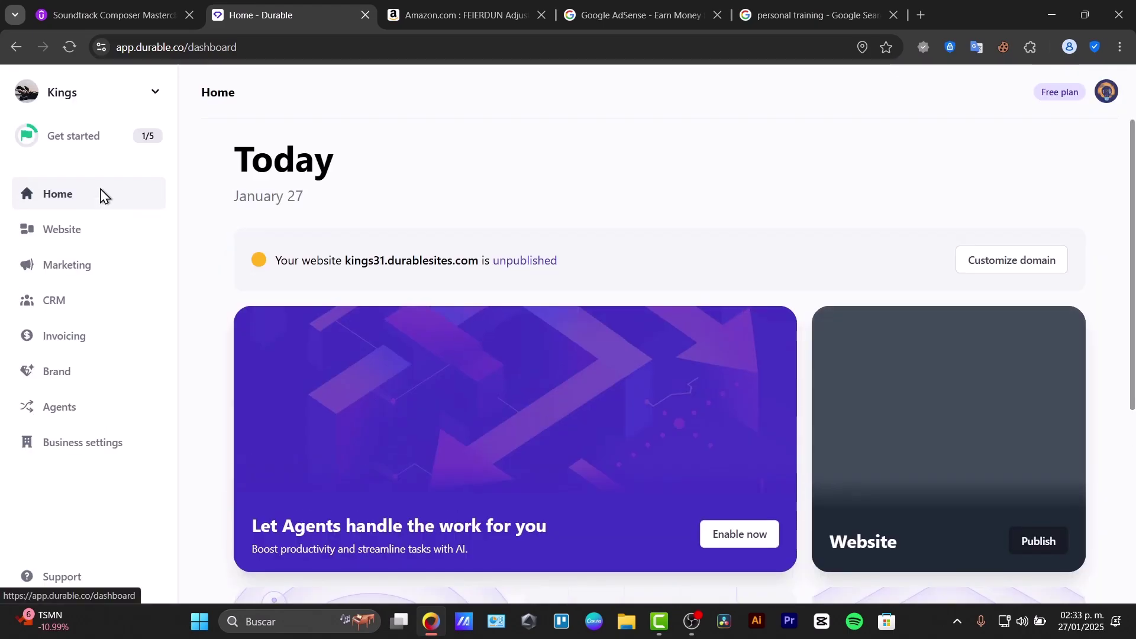
Check the publish Status choices in website settings, then go back to the Website dashboard
left_click(919, 461)
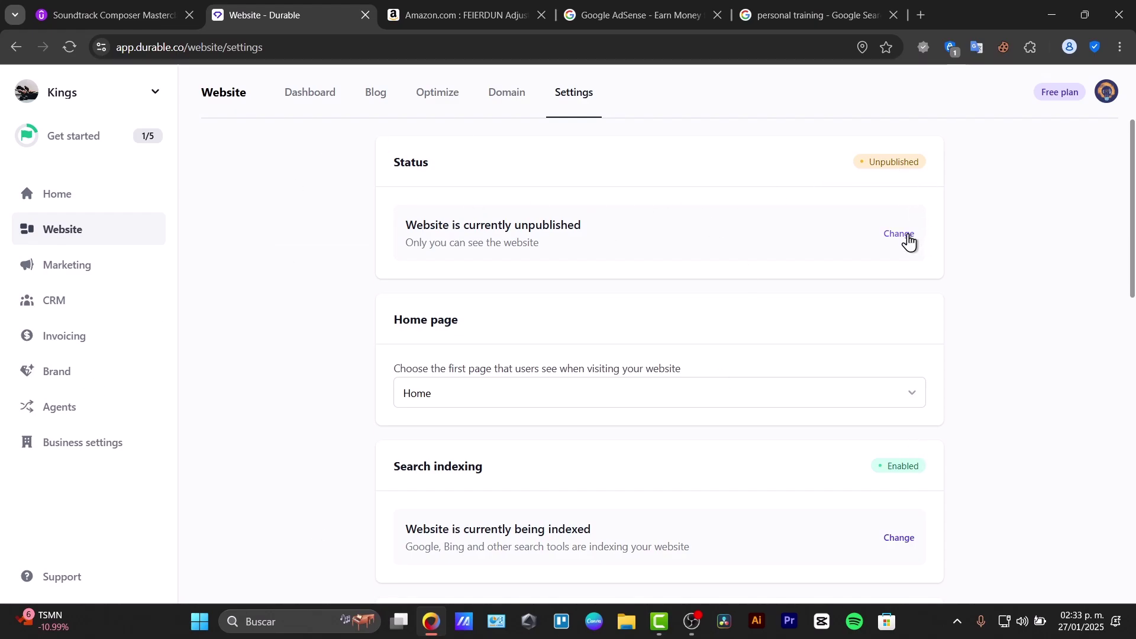
scroll(826, 355, "down", 10)
scroll(810, 351, "down", 5)
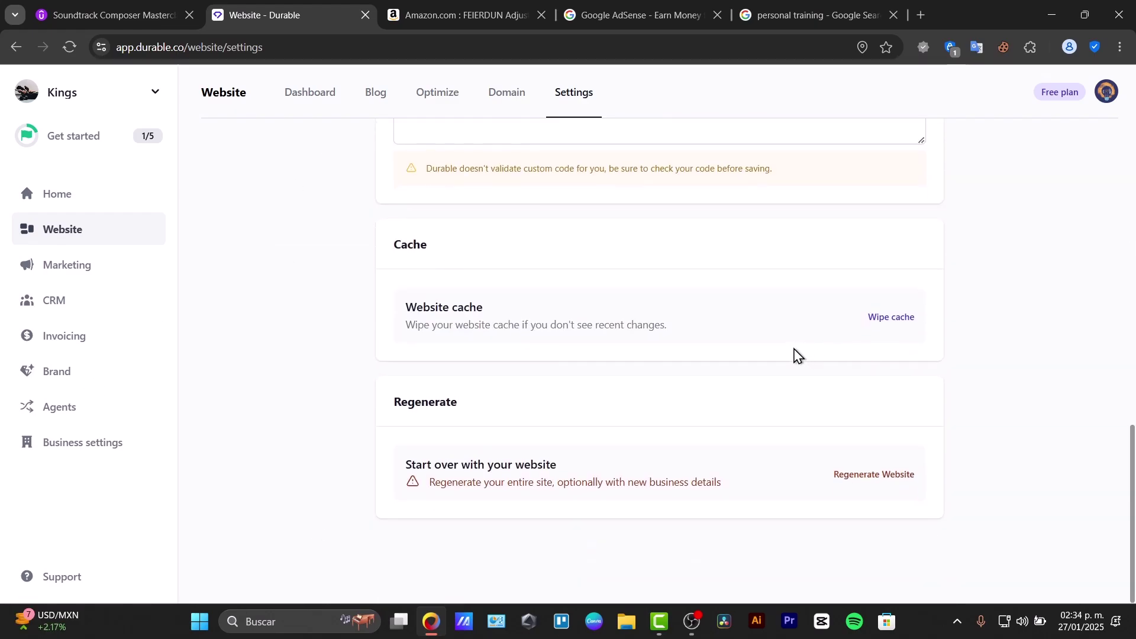
scroll(796, 353, "up", 15)
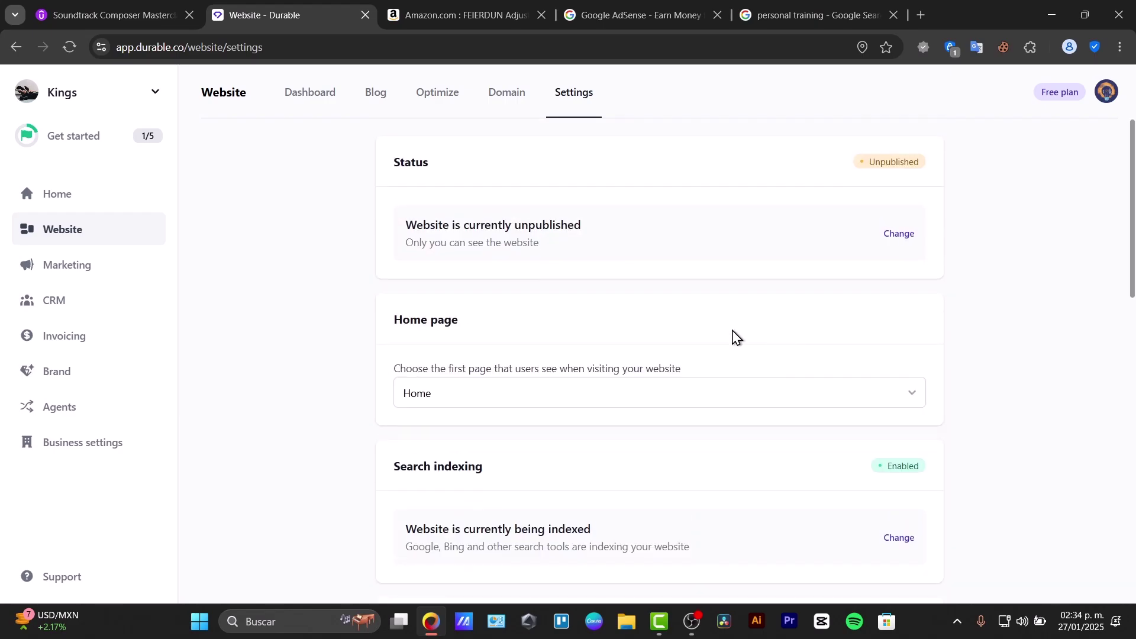
left_click(899, 235)
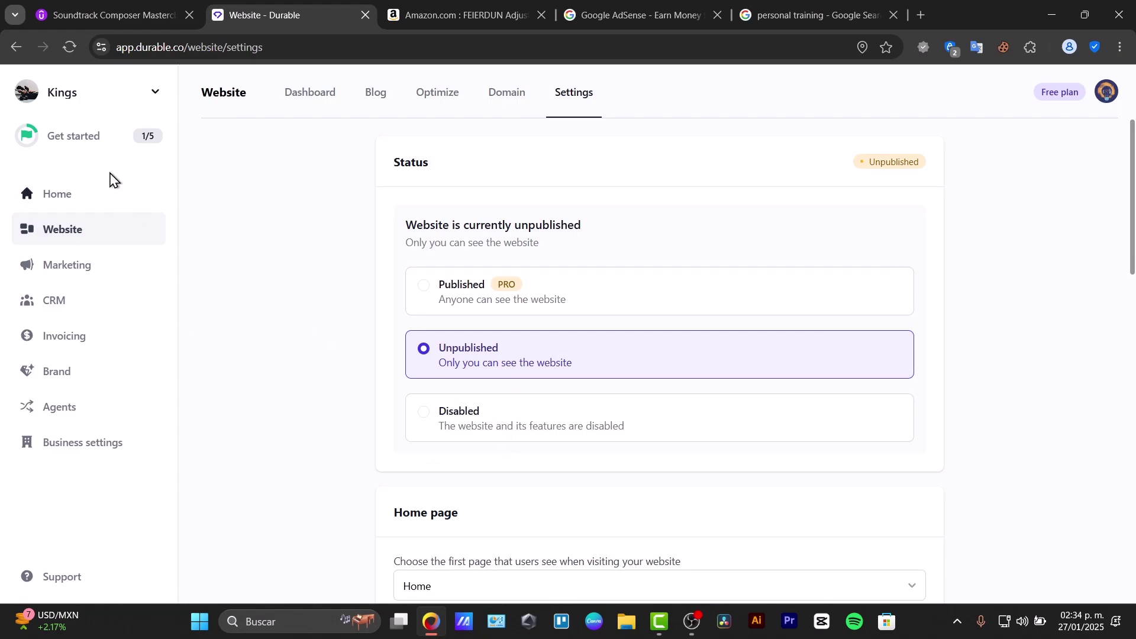
left_click(118, 232)
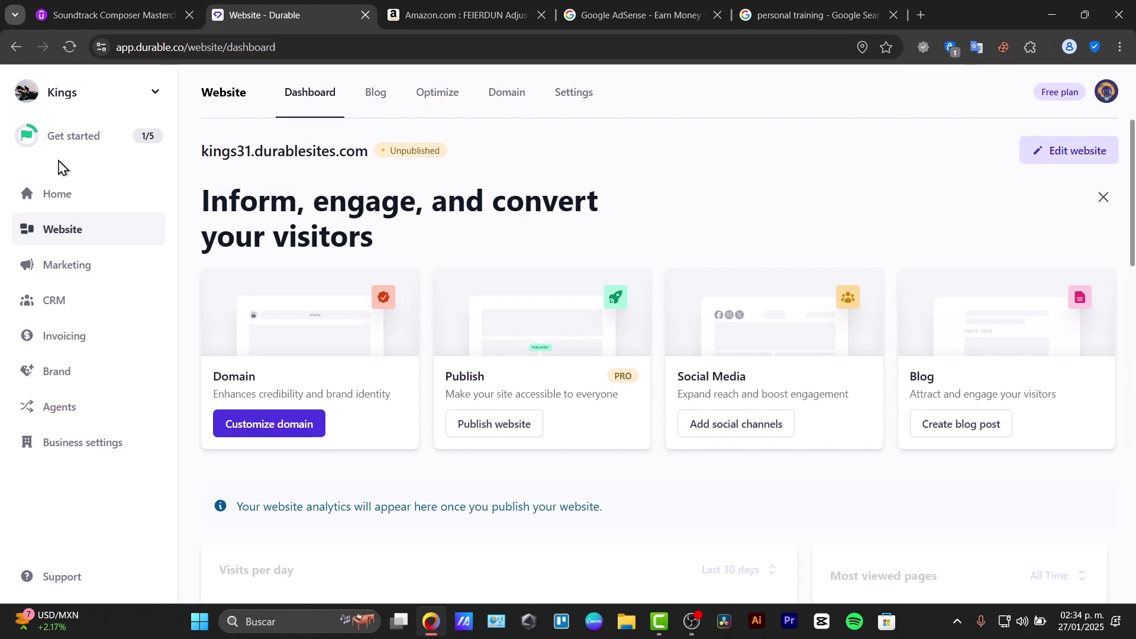
Open the kings31 site in the editor, scroll through its sections, then exit the editor
left_click(1100, 150)
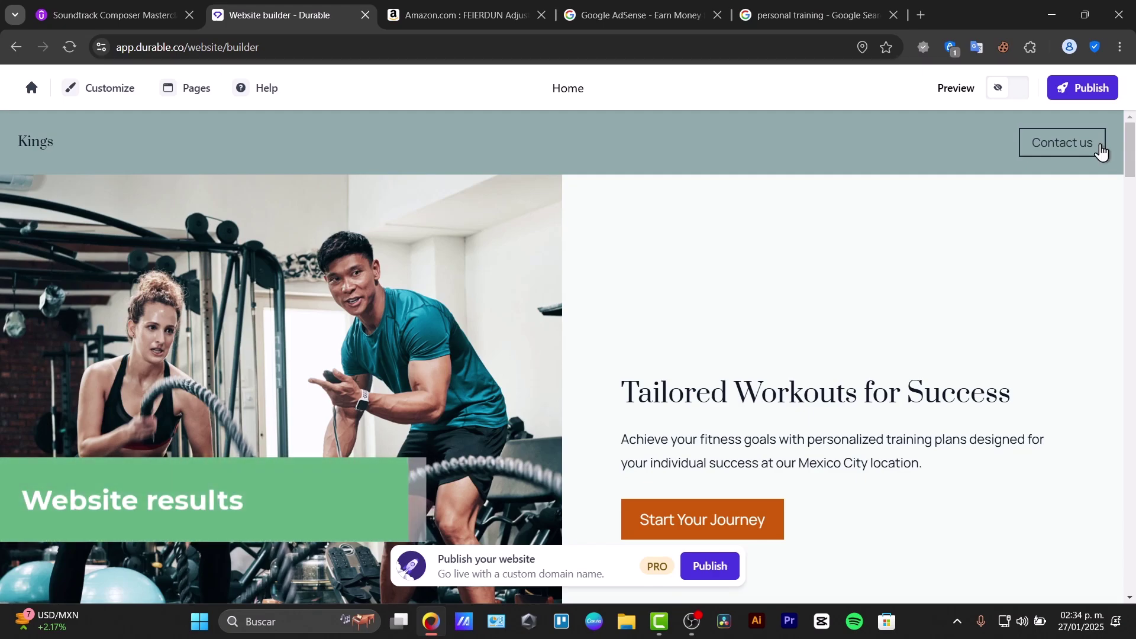
scroll(883, 327, "down", 20)
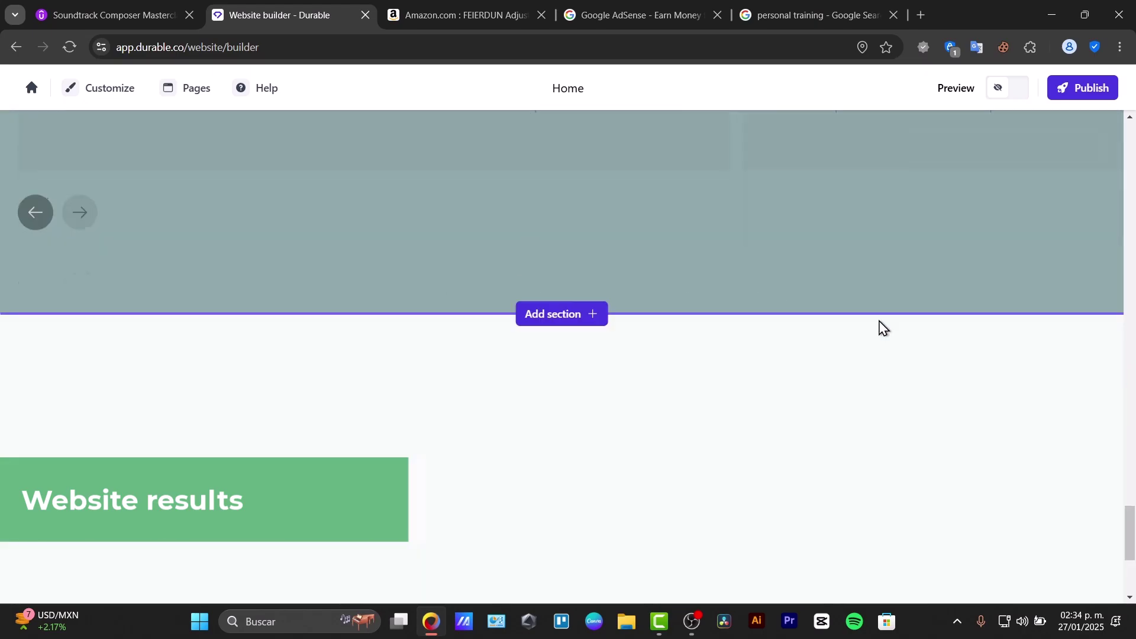
scroll(879, 330, "down", 5)
scroll(872, 335, "up", 15)
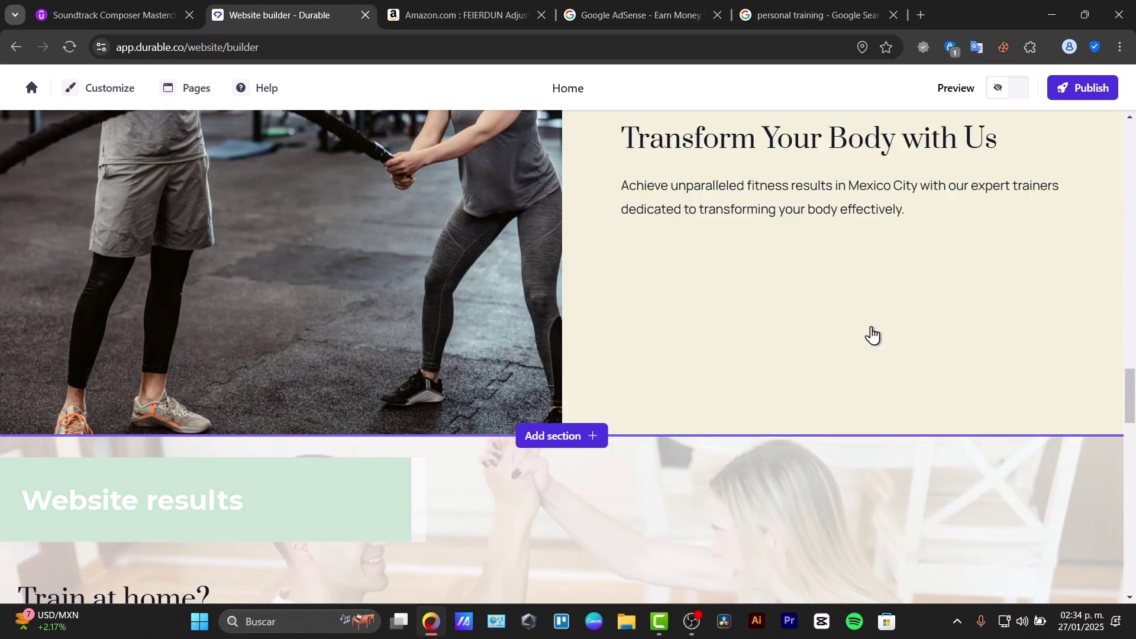
scroll(872, 335, "up", 10)
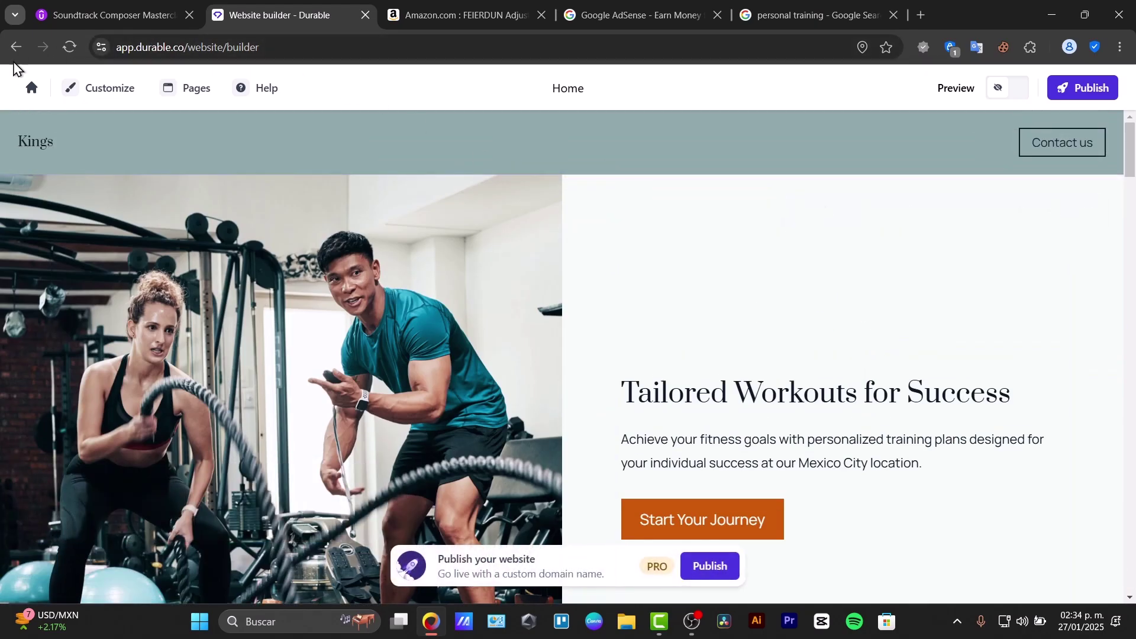
left_click(32, 88)
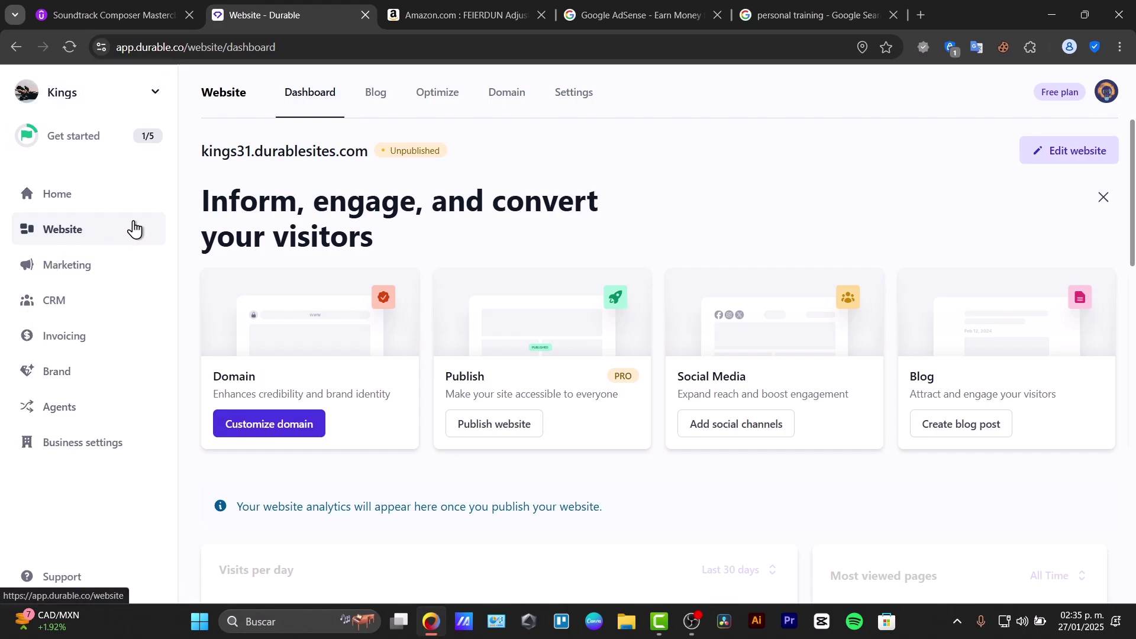
From Business settings' Subscription tab, open the Upgrade page with Starter, Business and Mogul plans
left_click(90, 441)
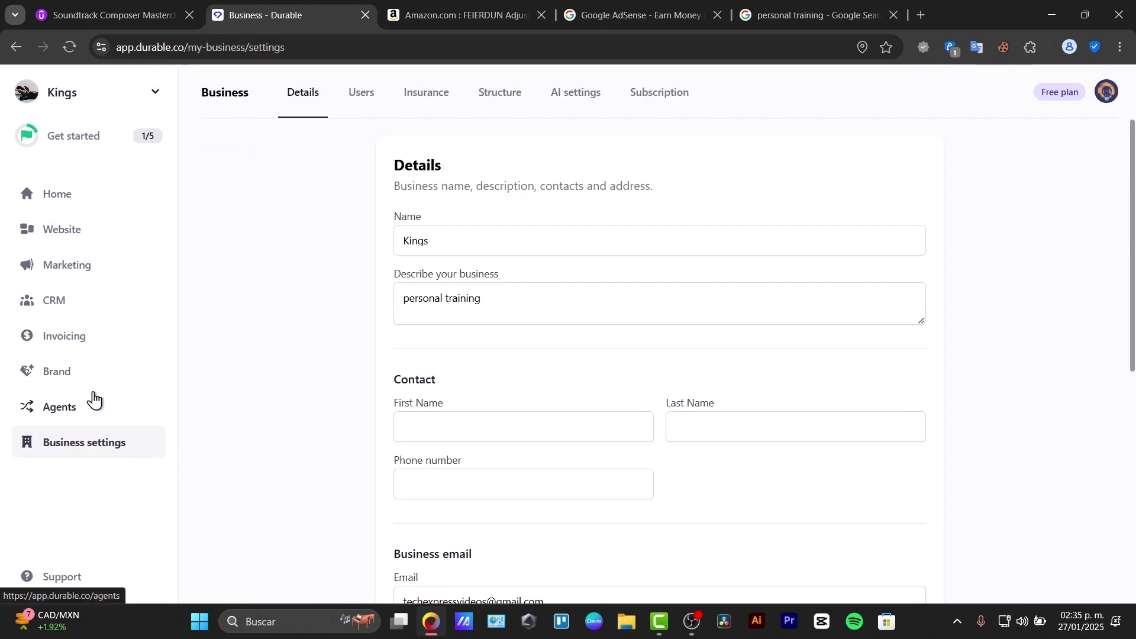
left_click(684, 94)
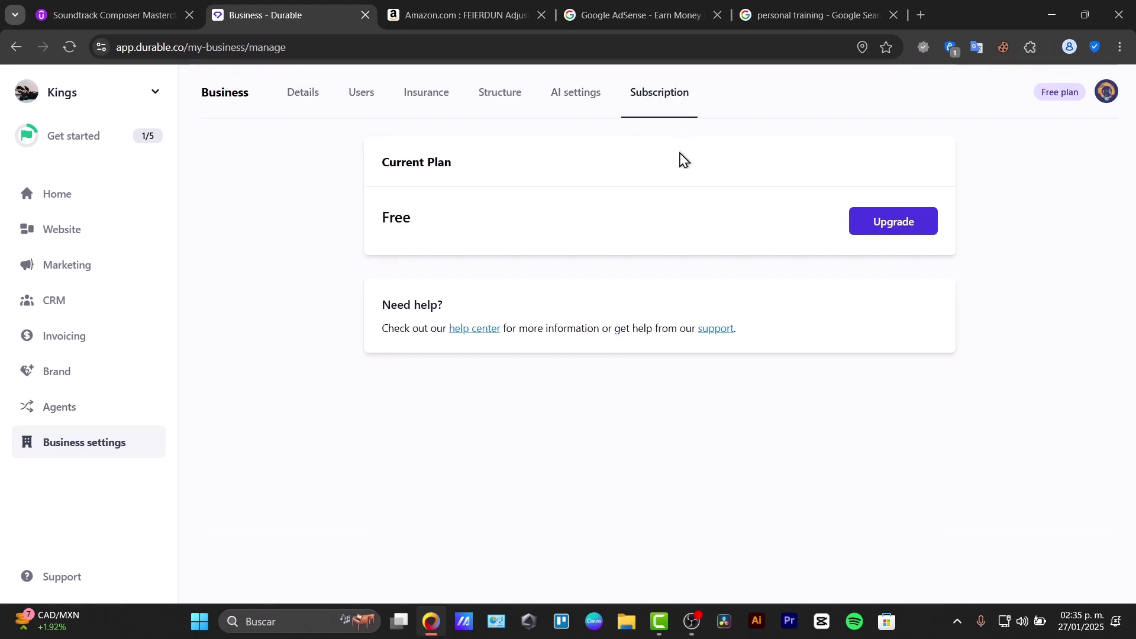
left_click(865, 226)
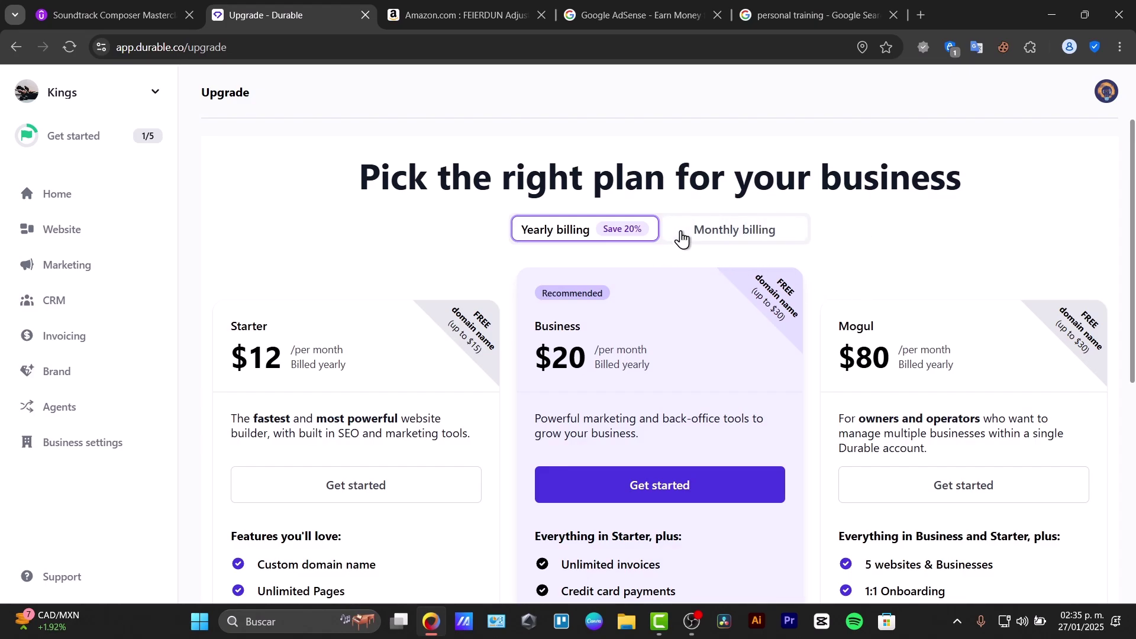
Show monthly prices and highlight custom domain, unlimited pages, 10M stock images, 1 user, priority support
left_click(747, 231)
scroll(288, 426, "down", 3)
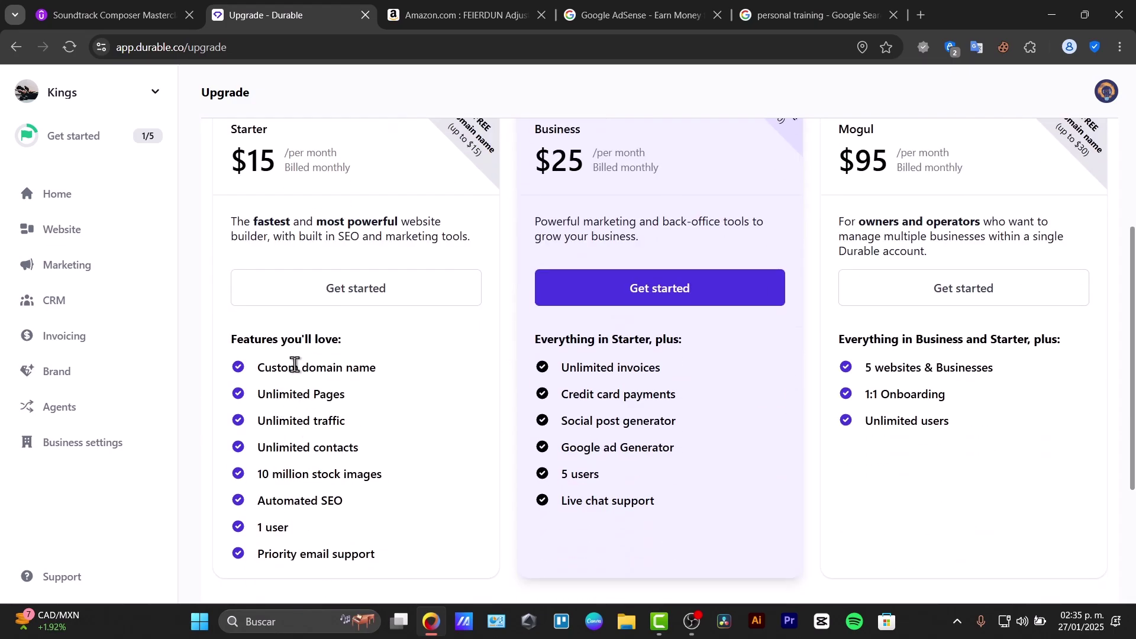
left_click_drag(296, 367, 370, 368)
left_click_drag(276, 393, 345, 394)
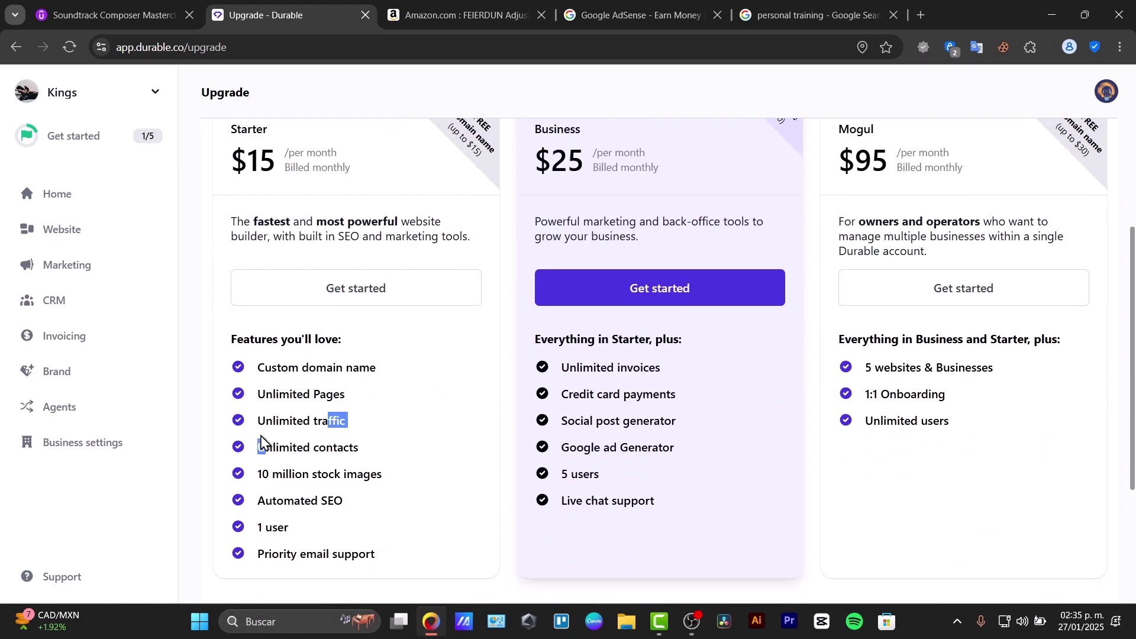
left_click_drag(291, 447, 283, 474)
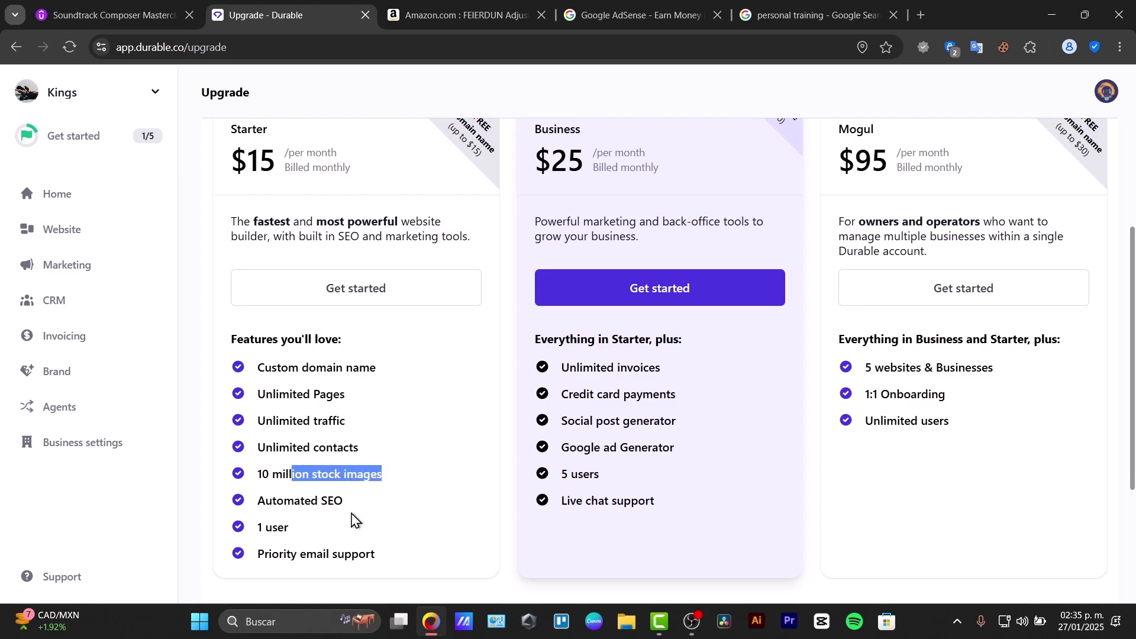
left_click_drag(258, 527, 282, 526)
left_click_drag(345, 554, 355, 552)
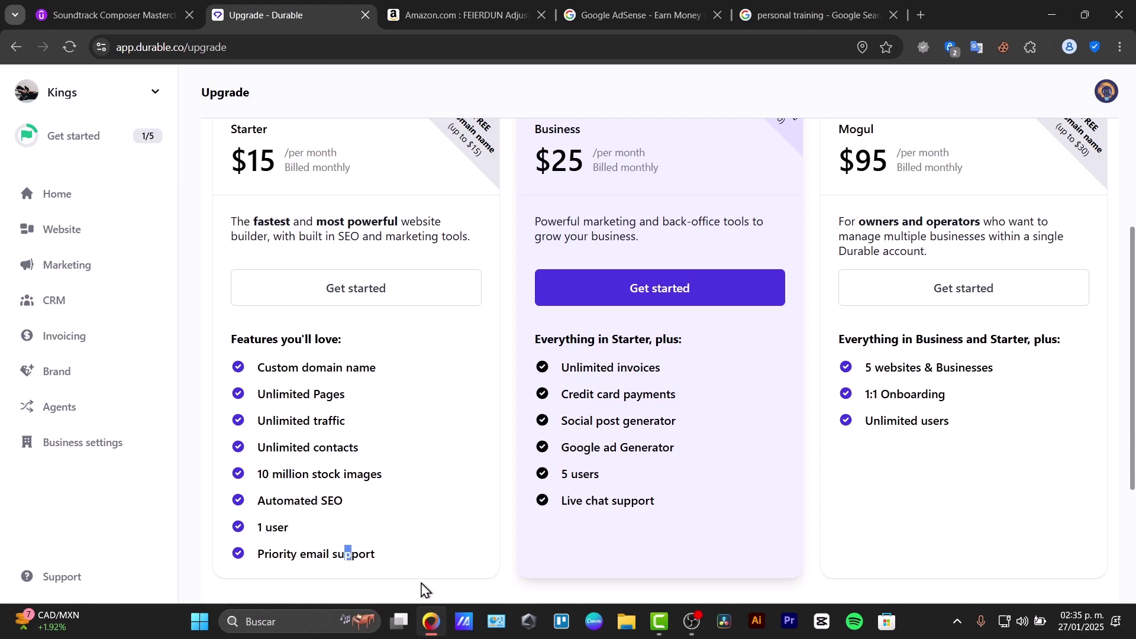
Scroll the plan list and return to the Website dashboard
scroll(435, 531, "down", 3)
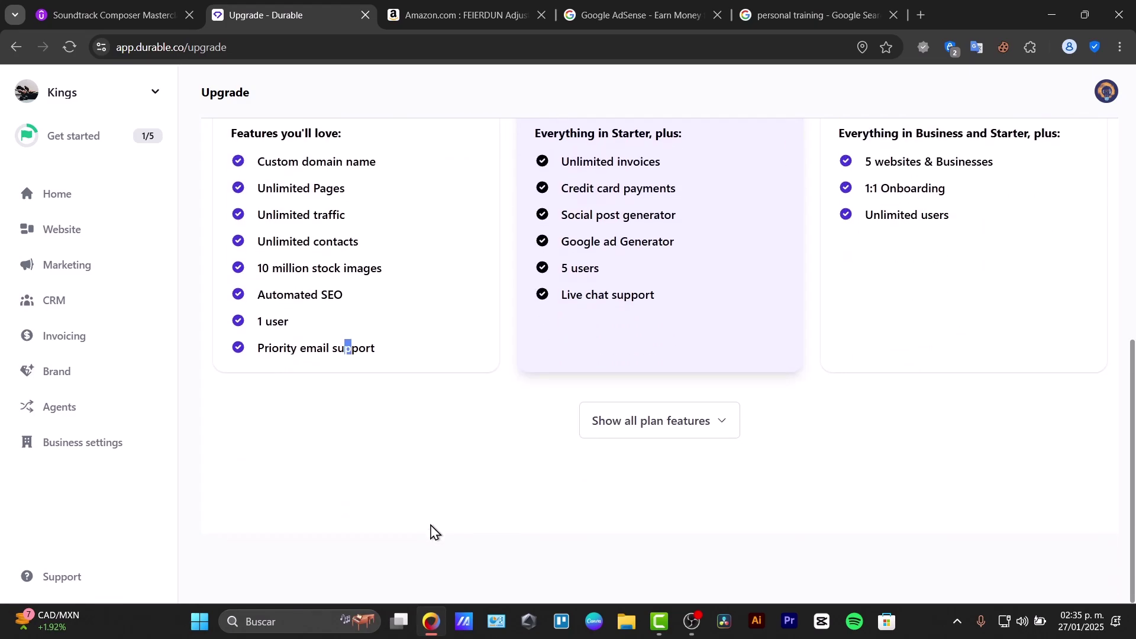
scroll(435, 531, "up", 3)
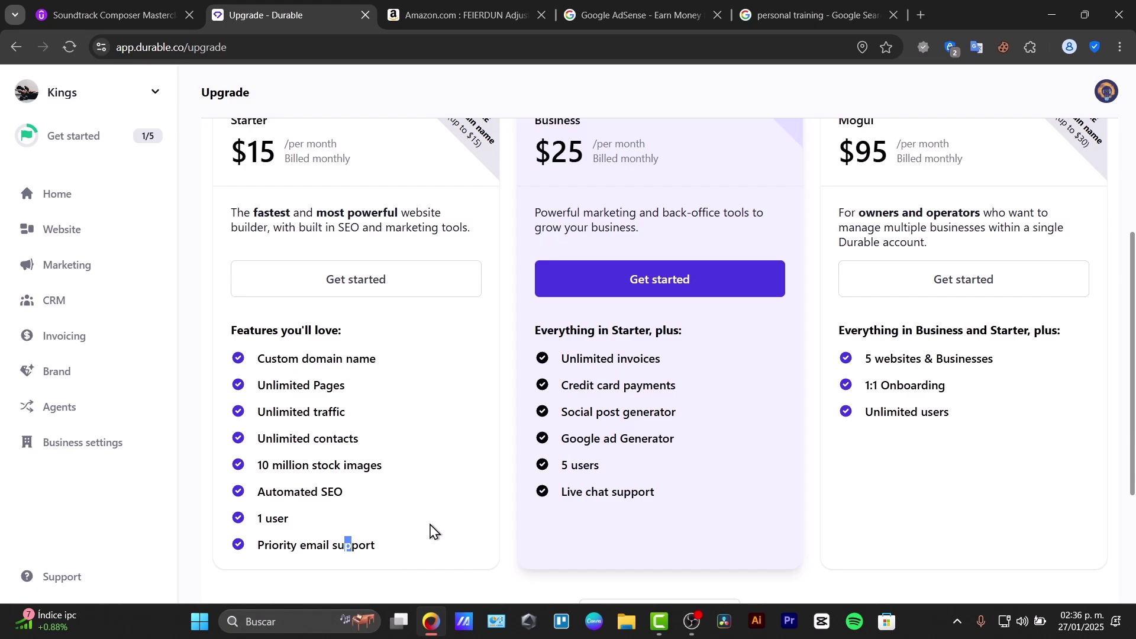
left_click(97, 224)
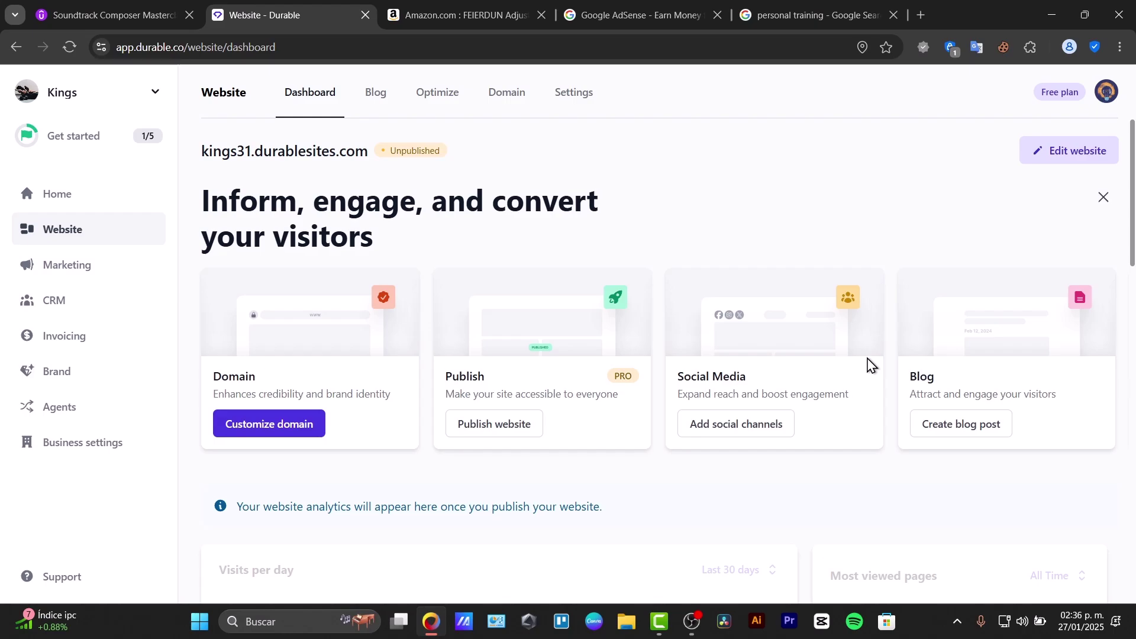
scroll(908, 419, "down", 3)
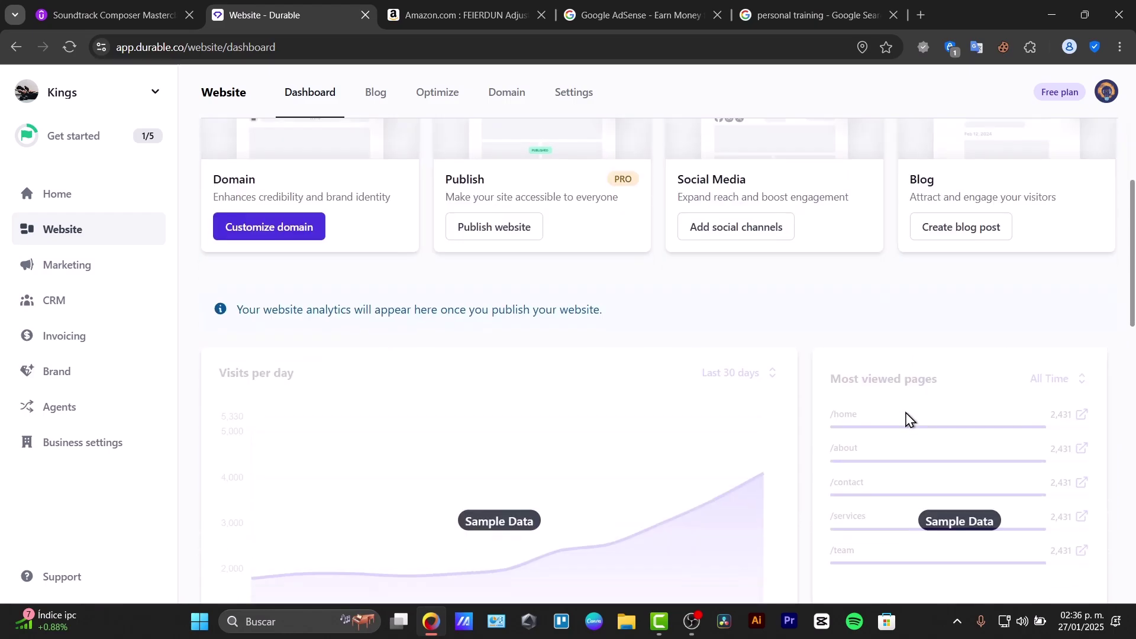
scroll(908, 419, "down", 10)
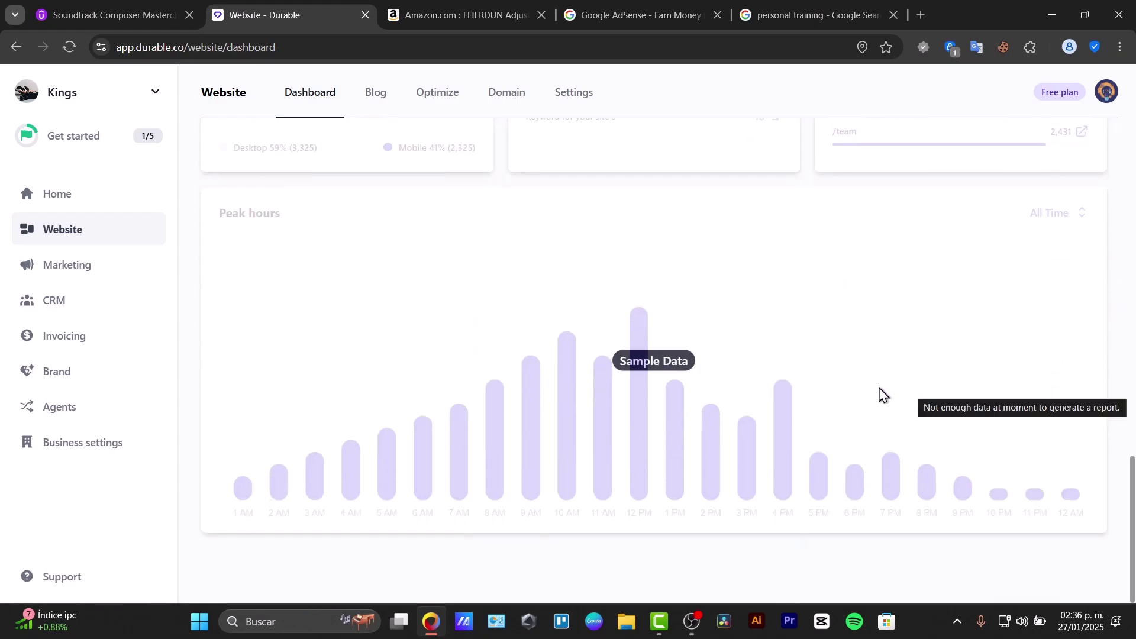
scroll(437, 204, "up", 10)
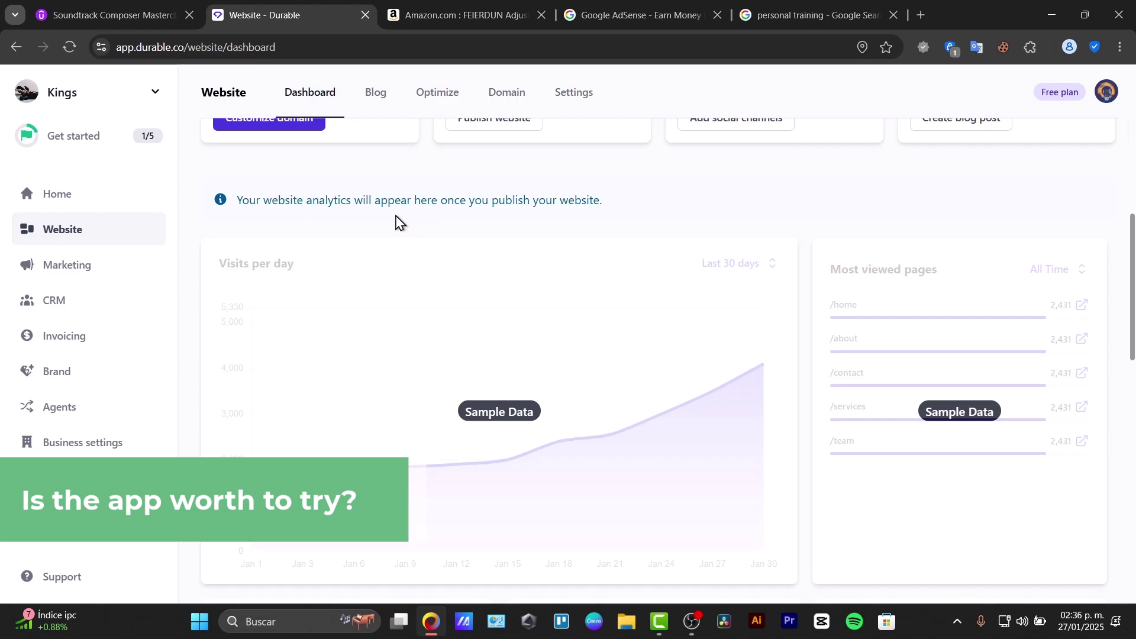
Return to the Home dashboard showing today's overview
left_click(59, 192)
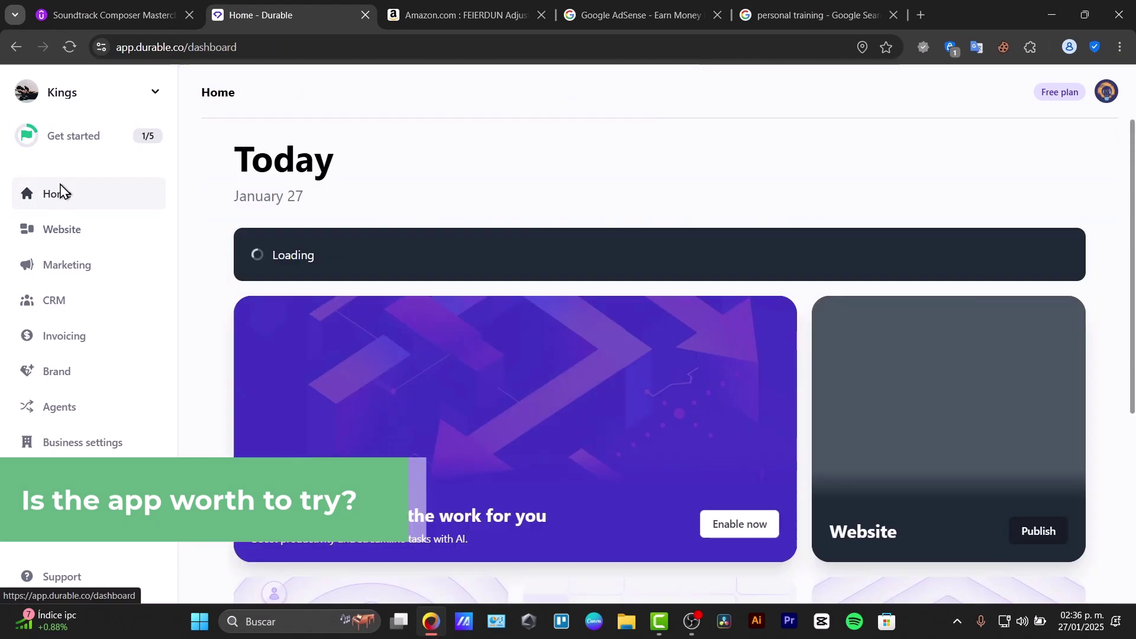